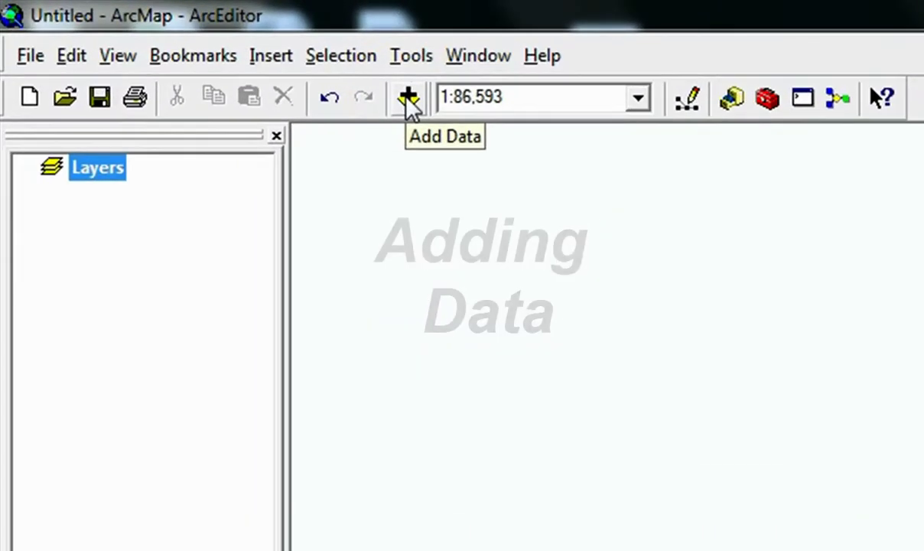
Add band4w.rst from the Desktop to the map, building pyramids for it.
click(178, 43)
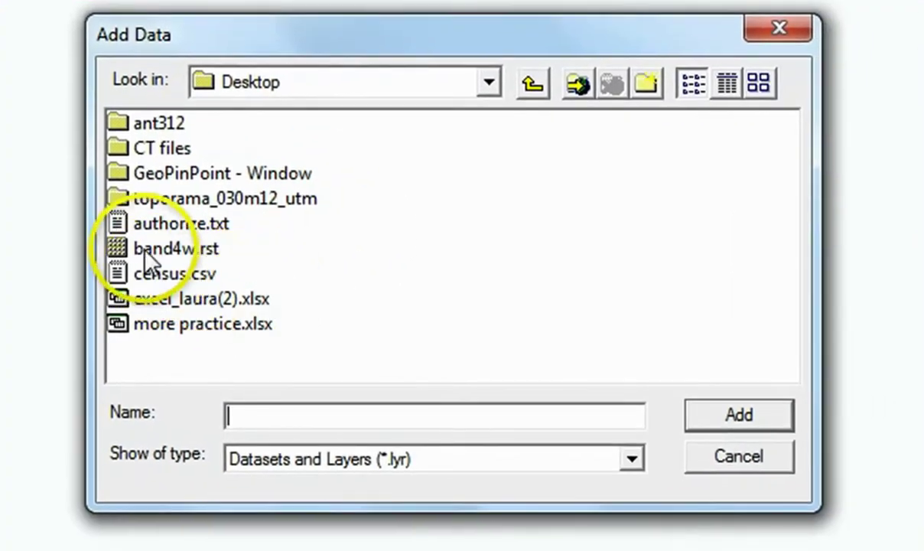
click(146, 251)
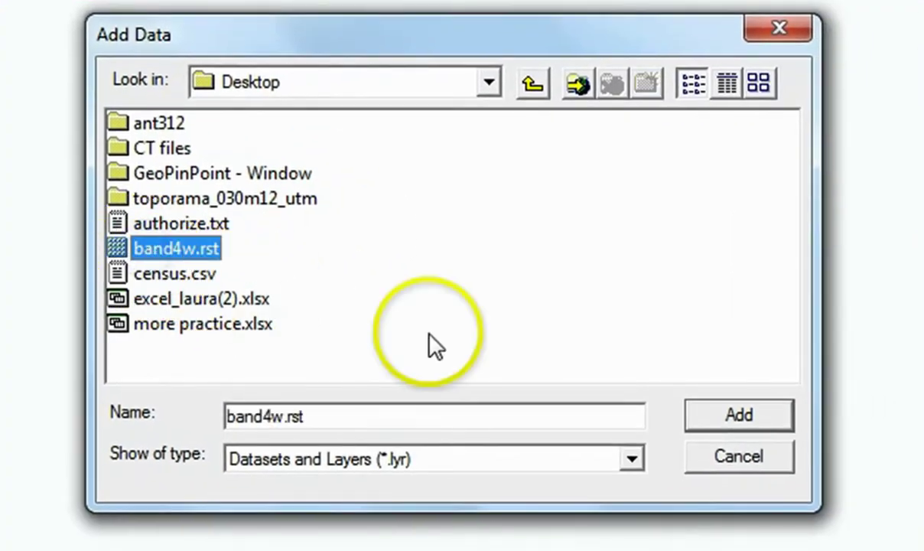
click(721, 421)
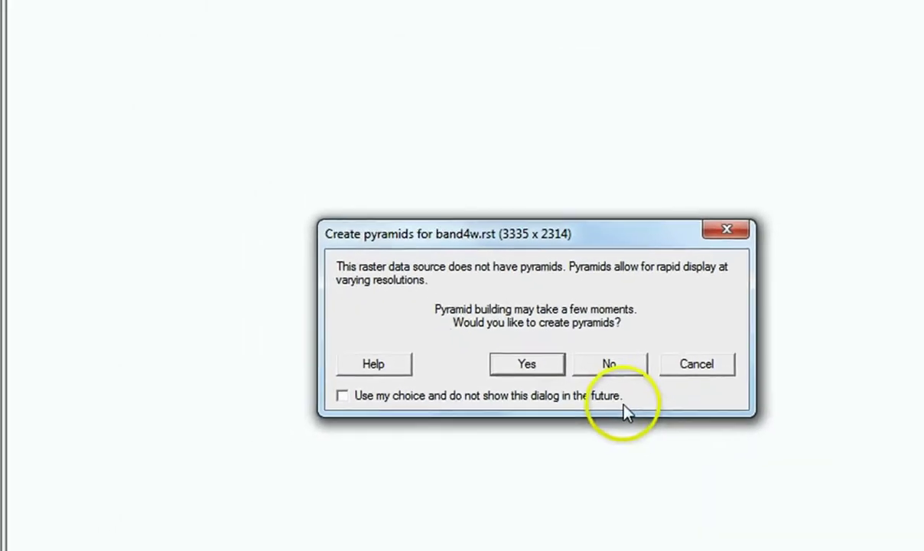
click(530, 363)
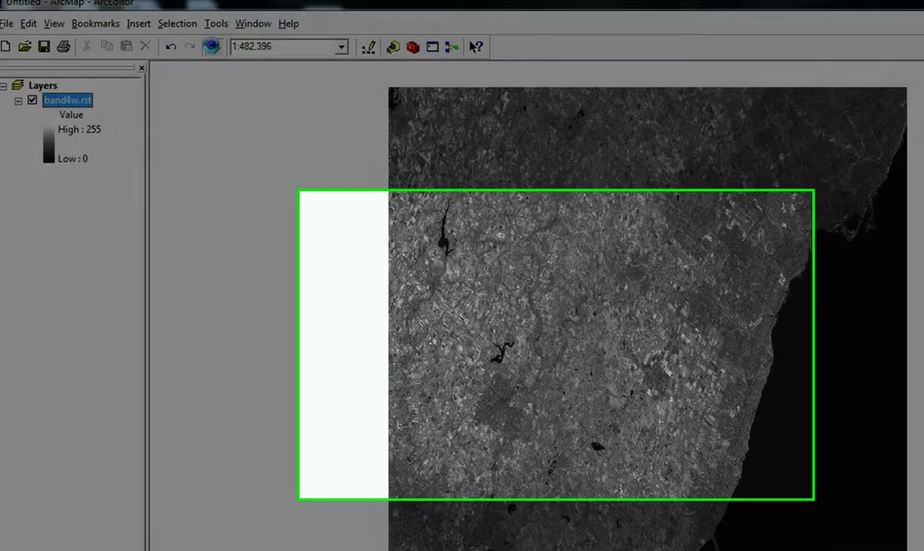
Add toporama_030m12_5_0_utm.tif from the toporama_030m12_utm folder, dismiss the coordinate warning, and hide it.
click(393, 46)
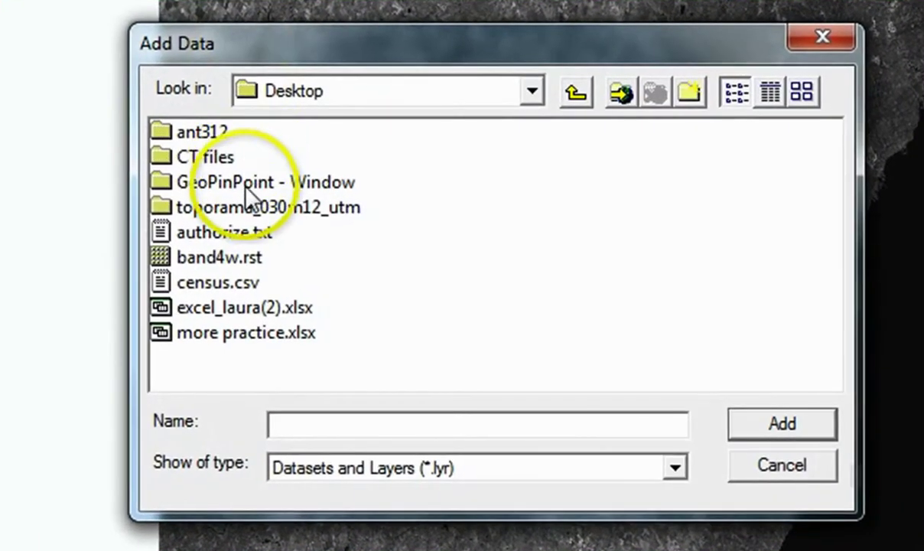
double_click(439, 306)
click(243, 131)
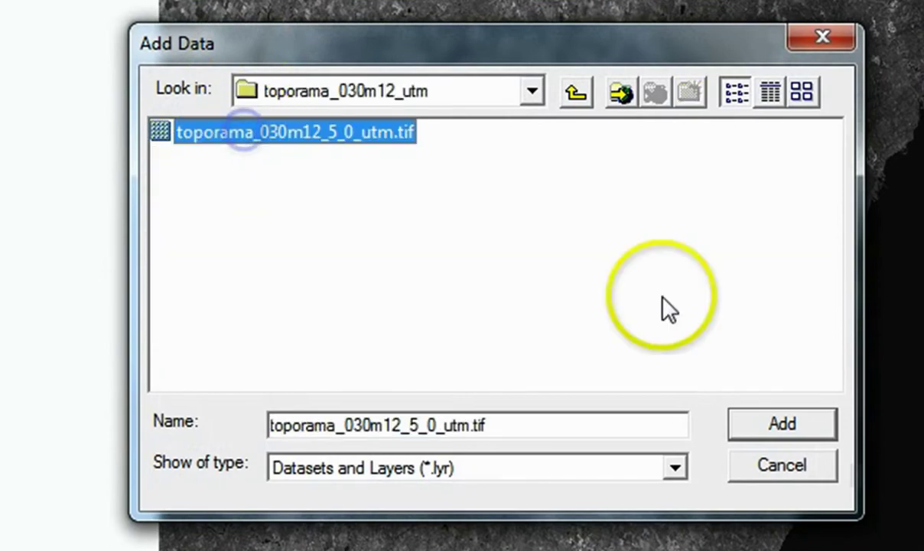
click(781, 424)
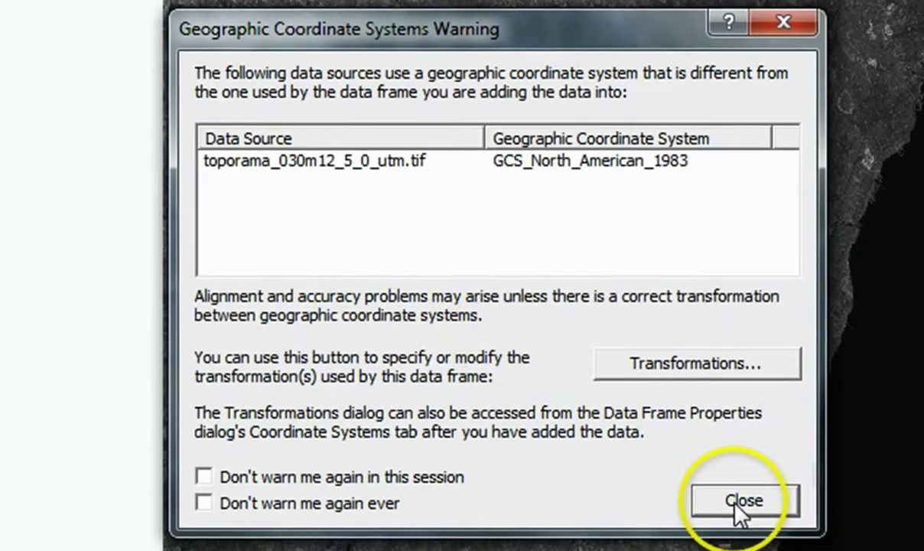
click(722, 482)
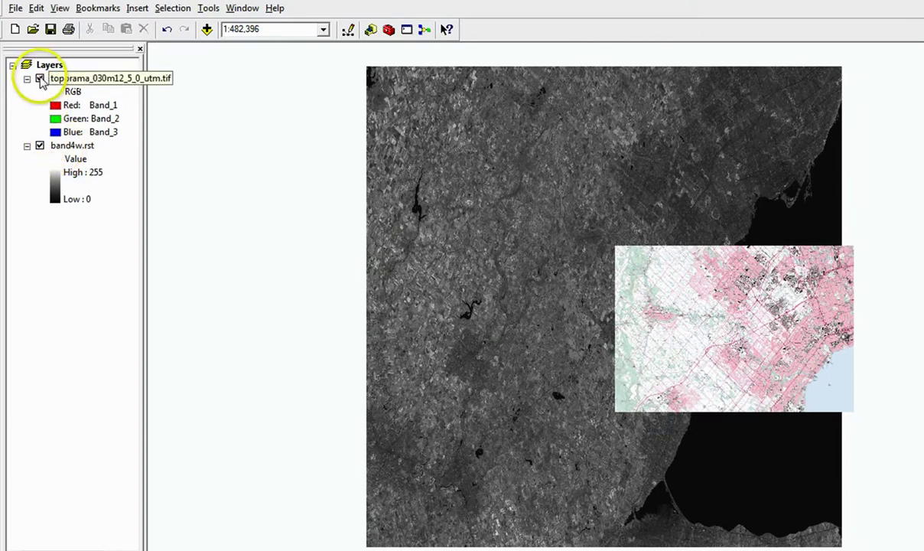
click(40, 79)
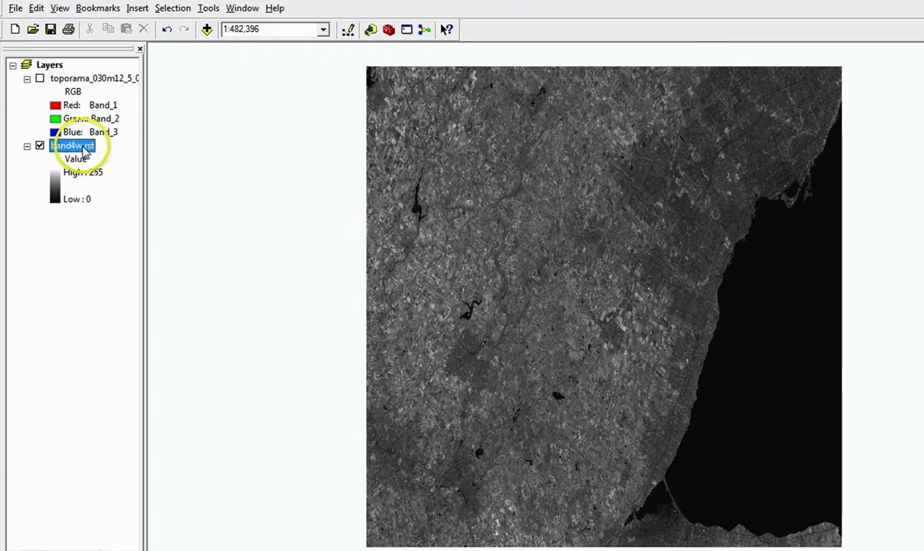
Confirm in band4w.rst's layer properties that its spatial reference is WGS_1984_UTM_Zone_17N.
right_click(82, 146)
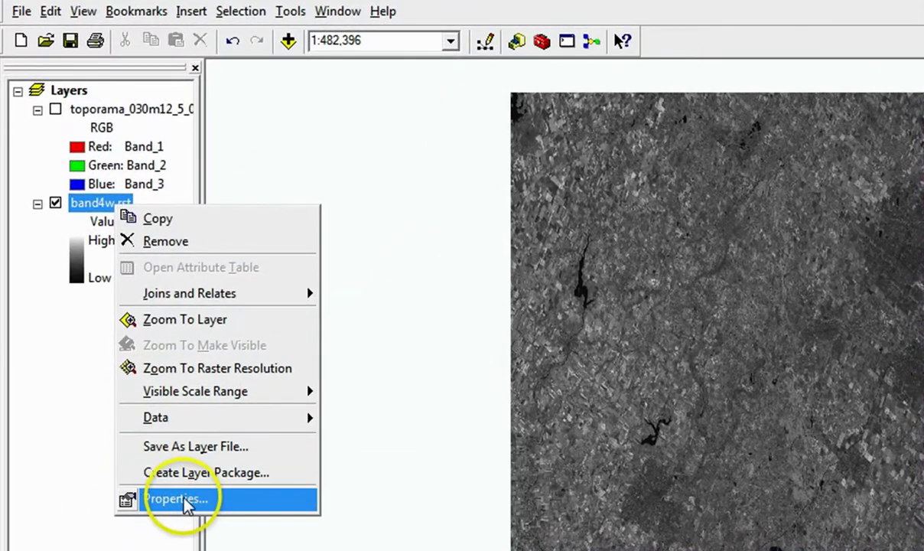
click(187, 505)
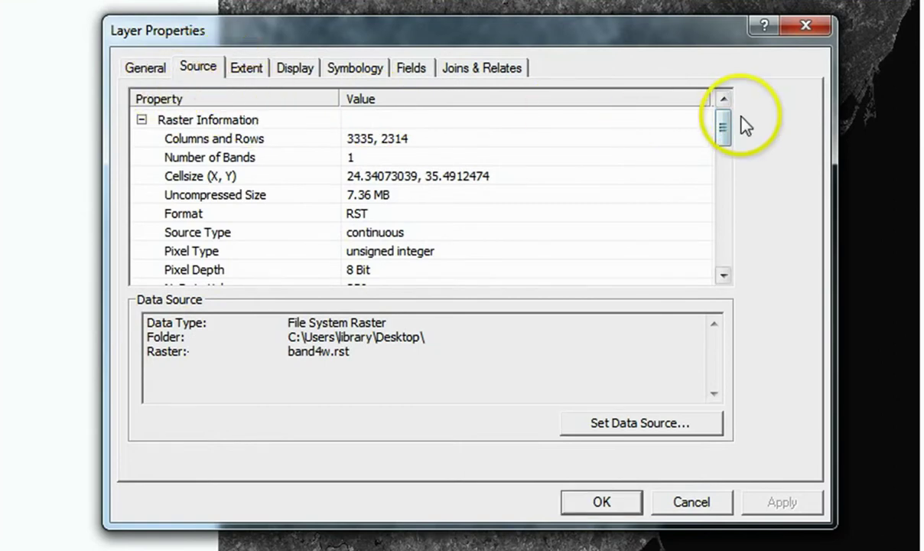
drag(723, 131, 730, 212)
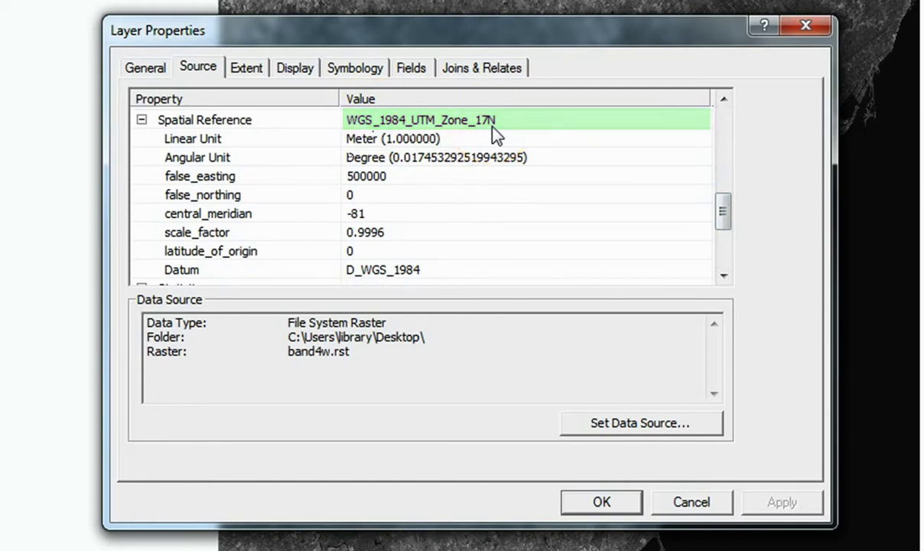
click(601, 501)
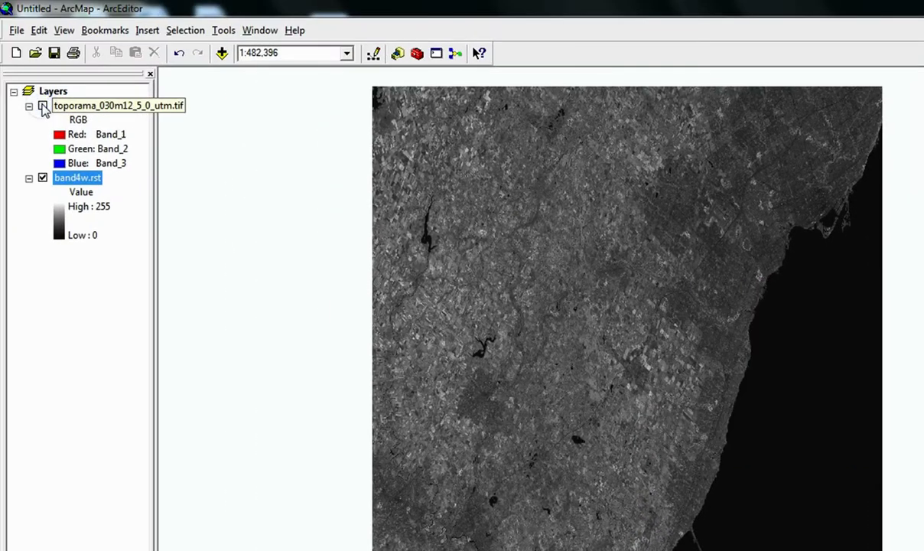
click(42, 105)
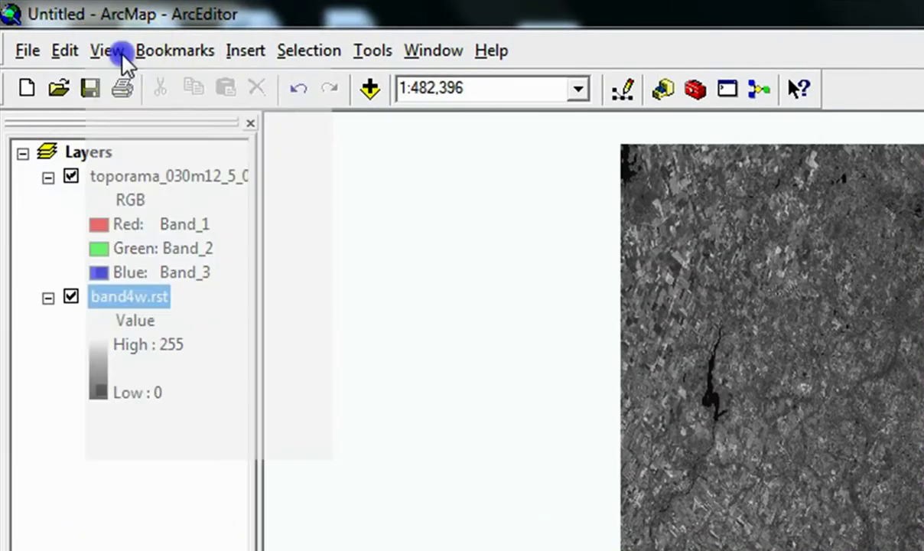
Turn the topographic map layer back on and display the Georeferencing toolbar.
click(121, 55)
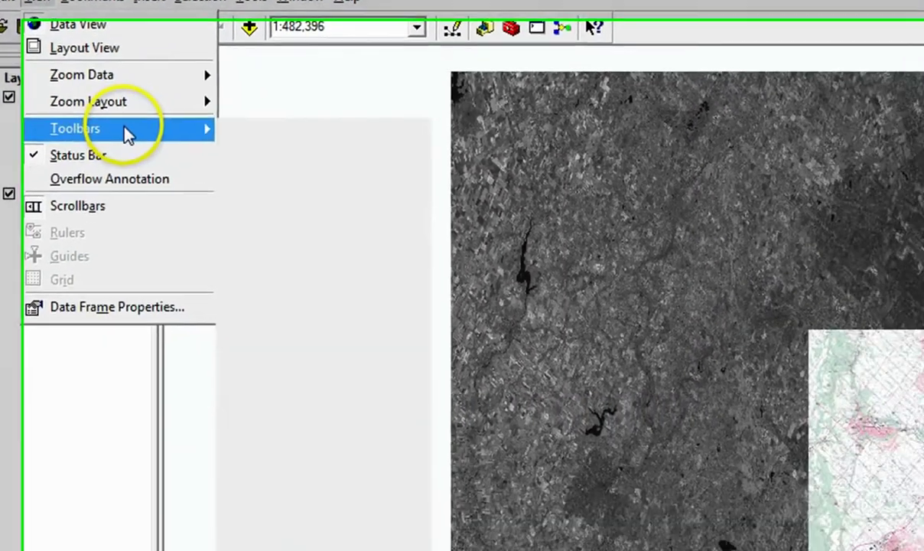
mouse_move(191, 211)
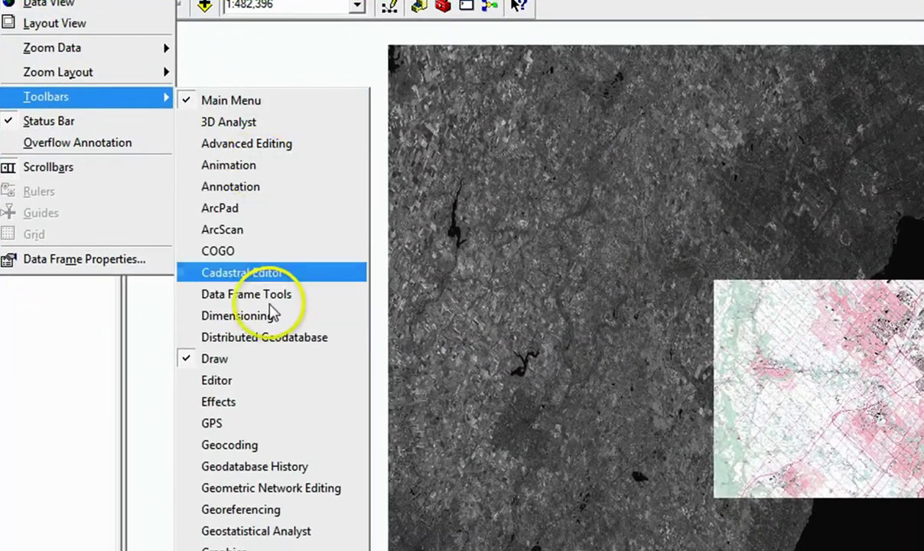
click(264, 506)
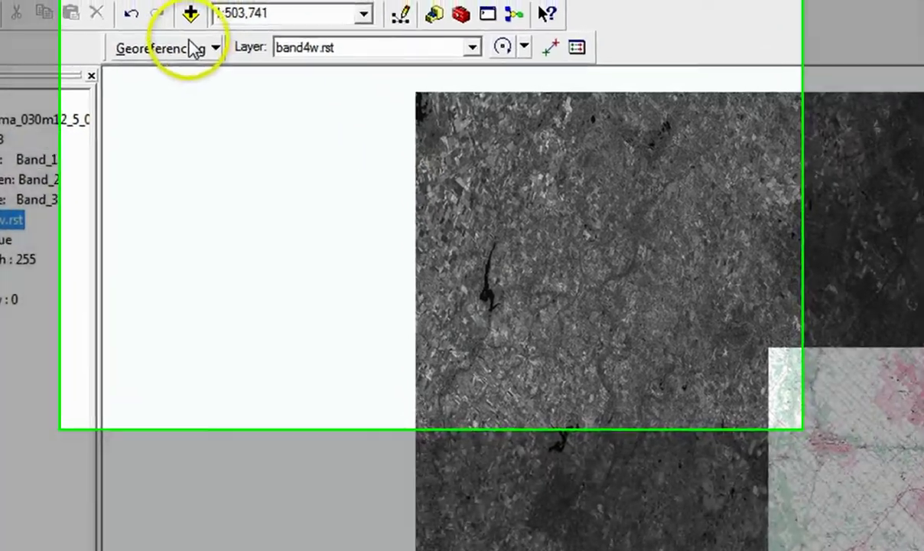
Check the Georeferencing dropdown options, including Auto Adjust, with band4w.rst as the layer.
click(204, 35)
click(255, 104)
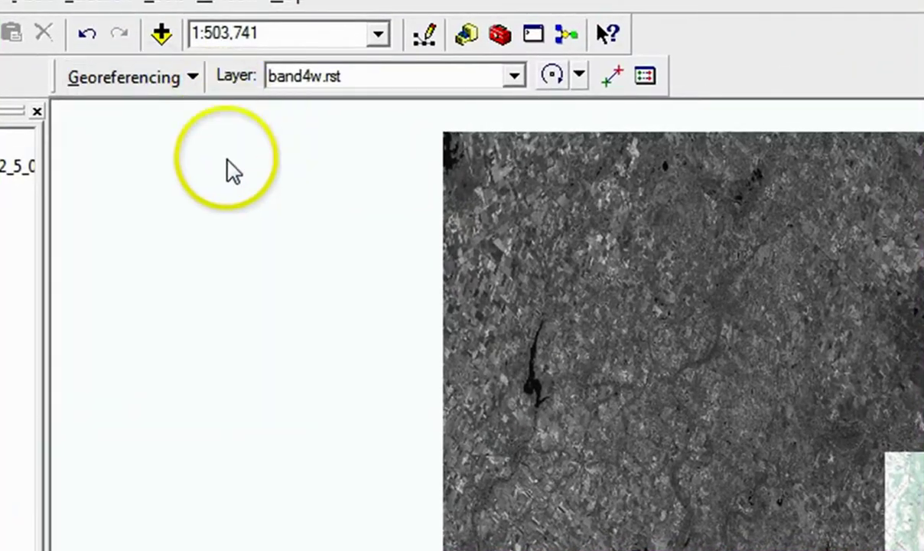
click(176, 77)
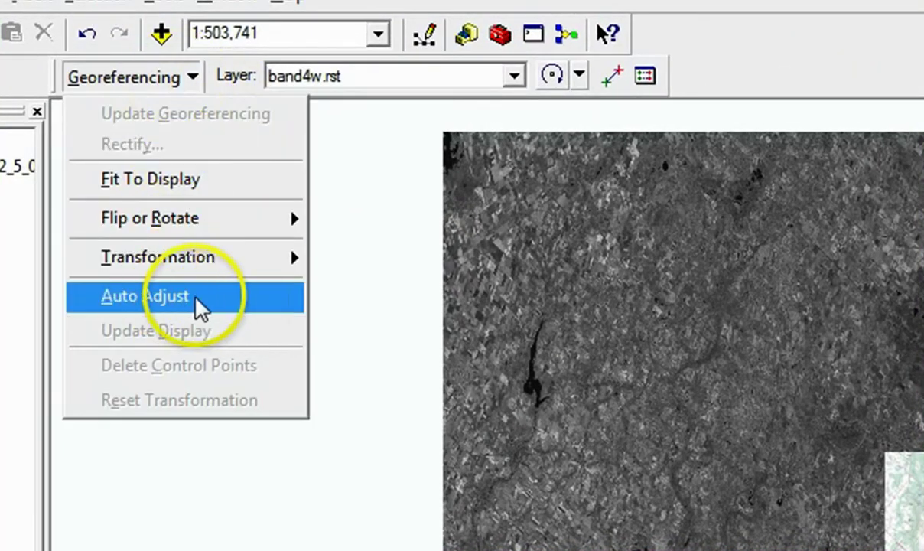
click(181, 79)
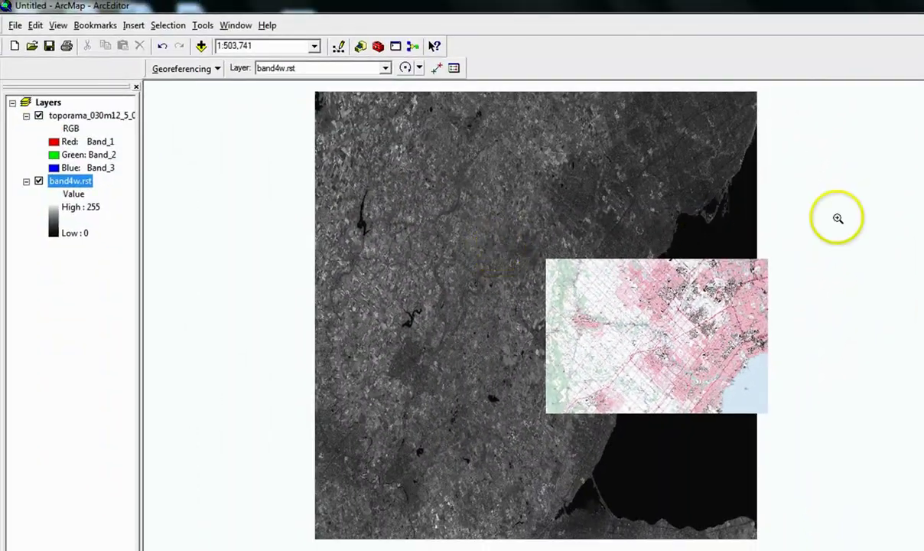
Zoom into the topographic map and pan to frame its overlap with the satellite image.
drag(659, 342, 825, 468)
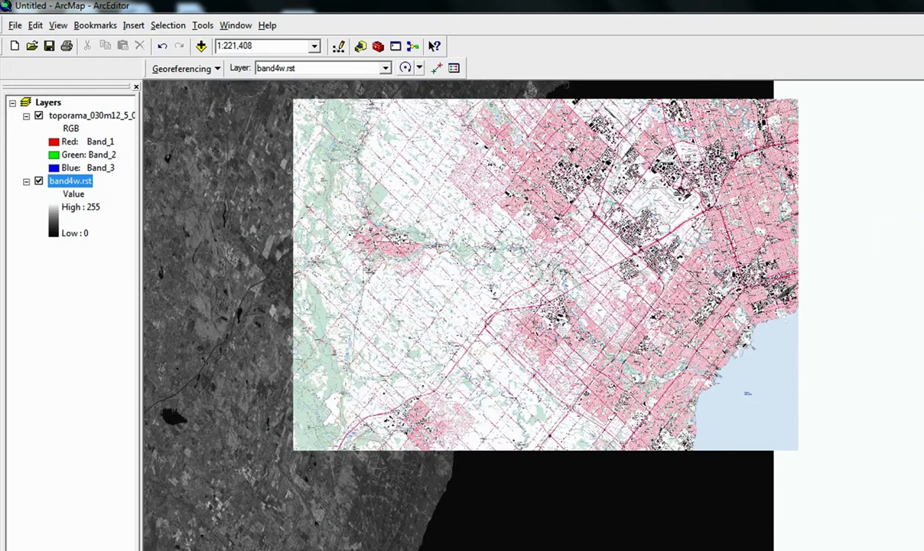
drag(738, 215, 668, 345)
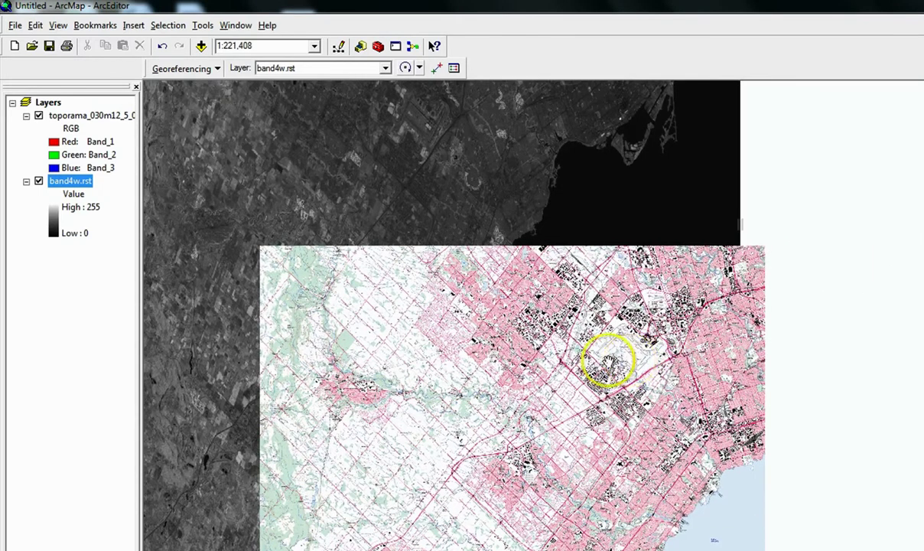
drag(614, 355, 630, 310)
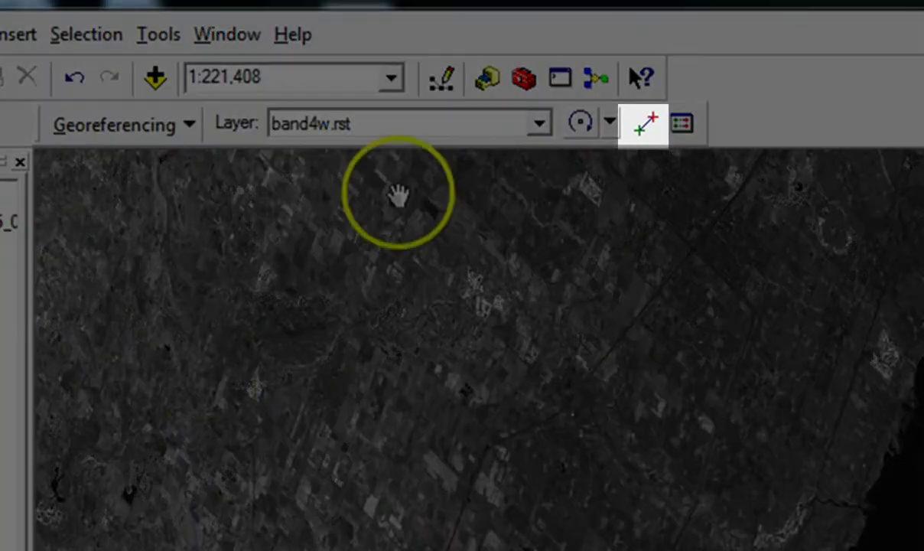
Create five control-point links from band4w.rst shoreline points to matching topographic map shoreline points.
click(644, 124)
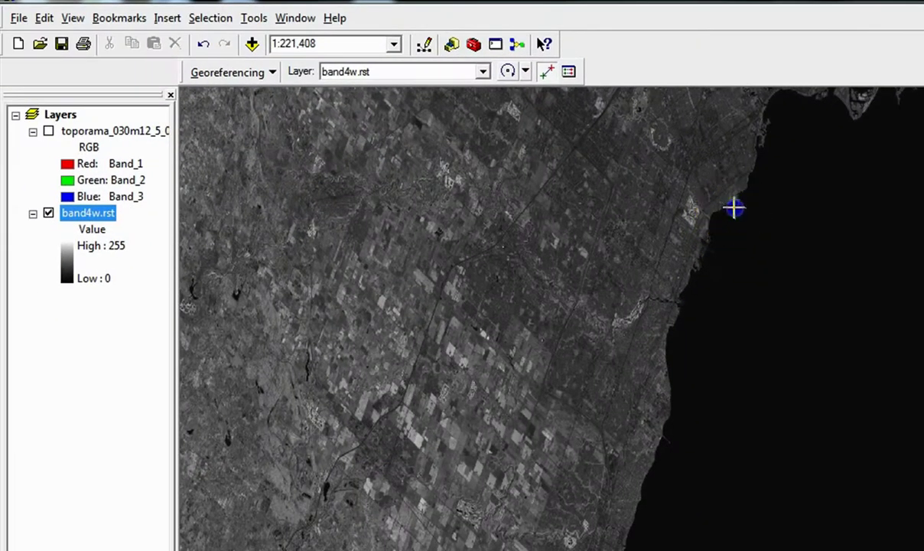
click(732, 207)
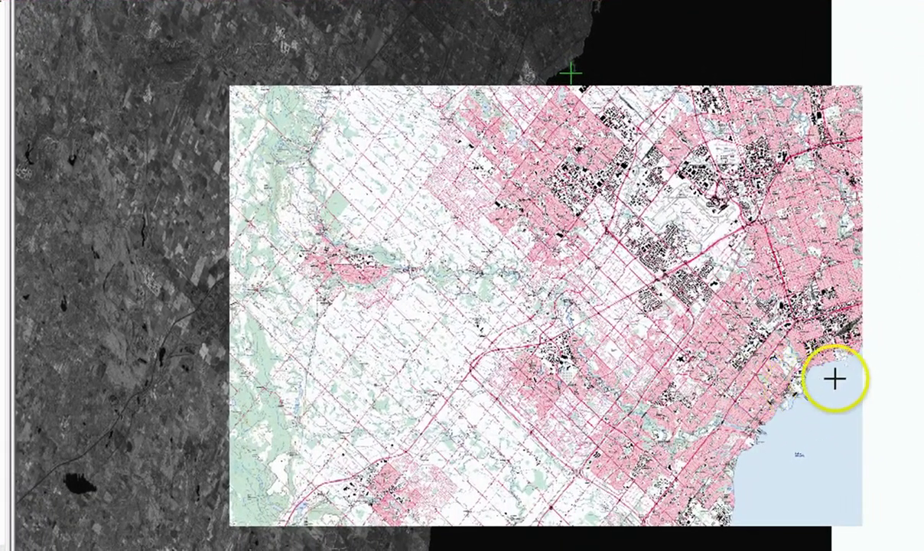
click(841, 365)
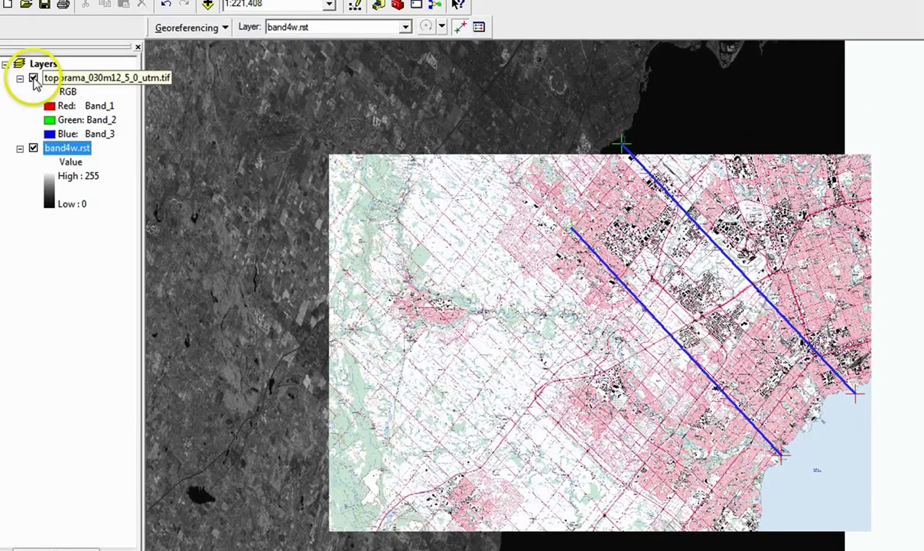
click(33, 78)
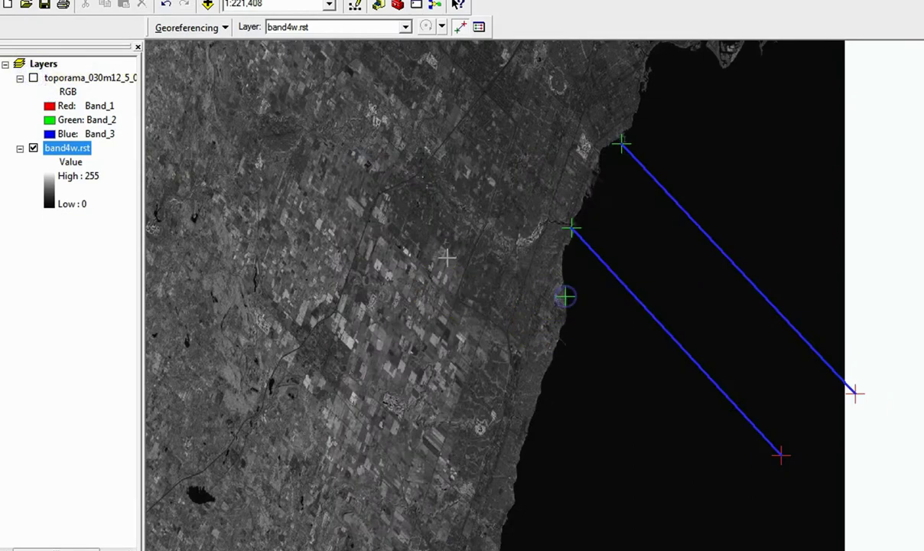
click(566, 297)
click(34, 79)
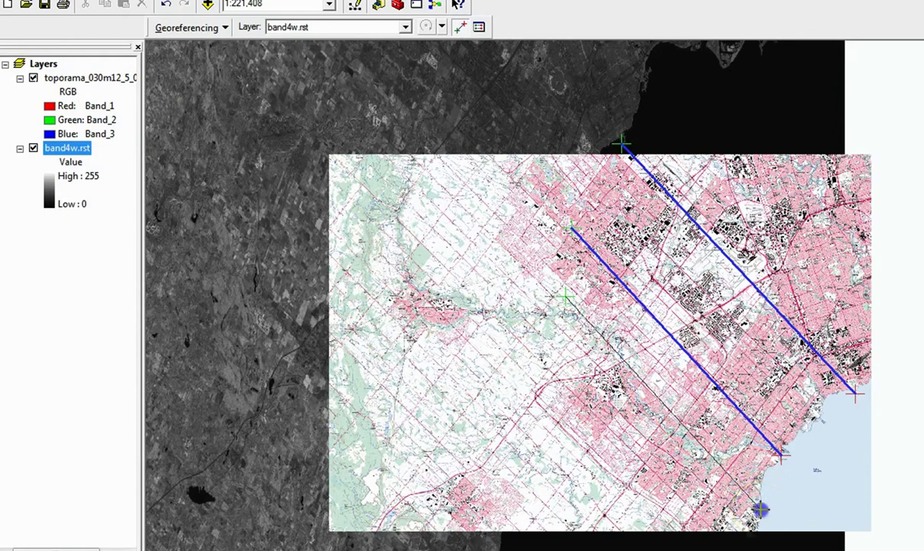
click(33, 78)
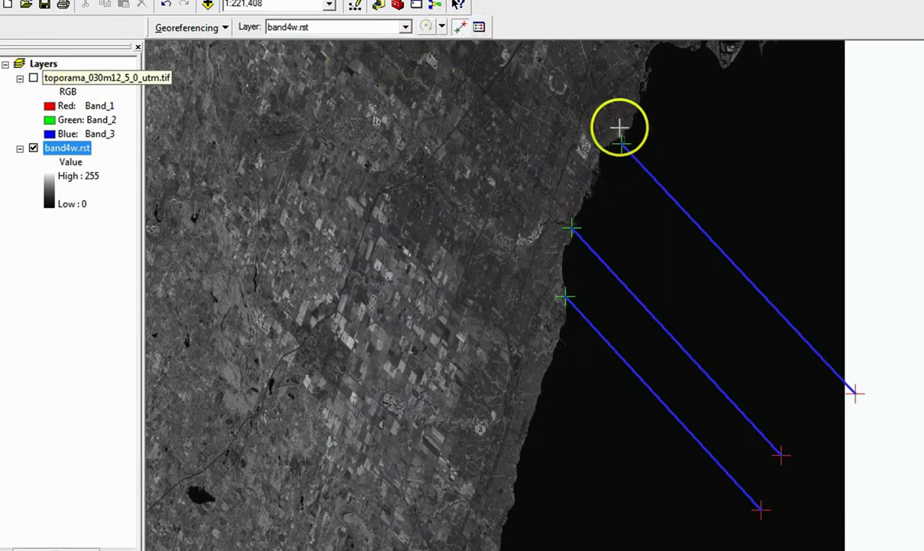
click(587, 110)
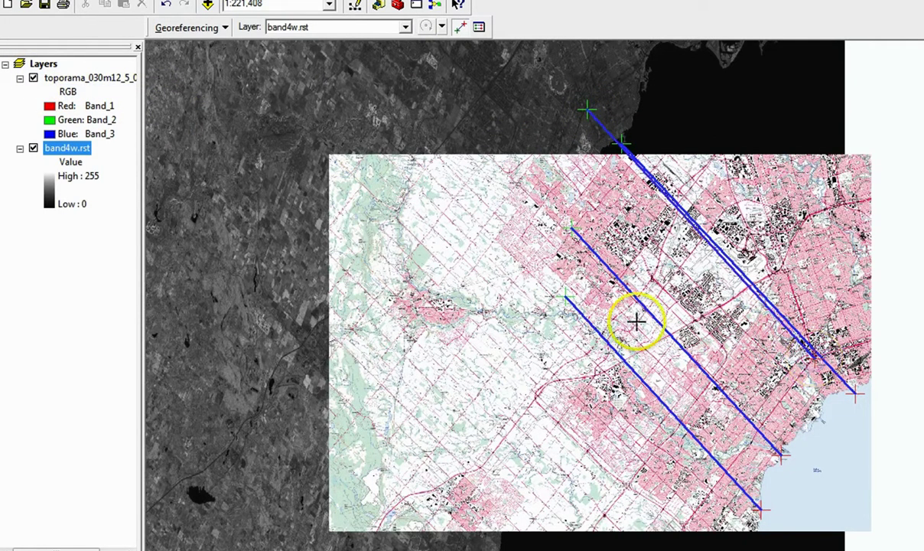
click(32, 78)
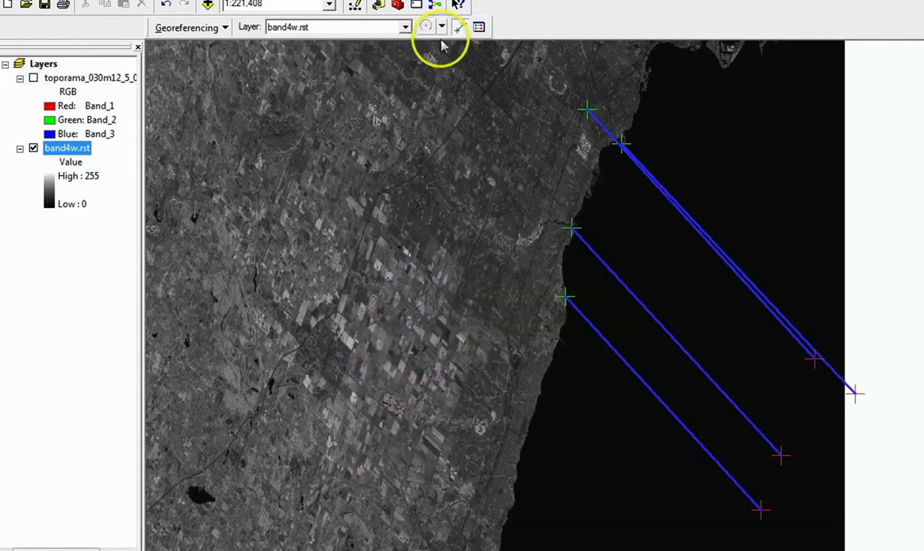
click(593, 198)
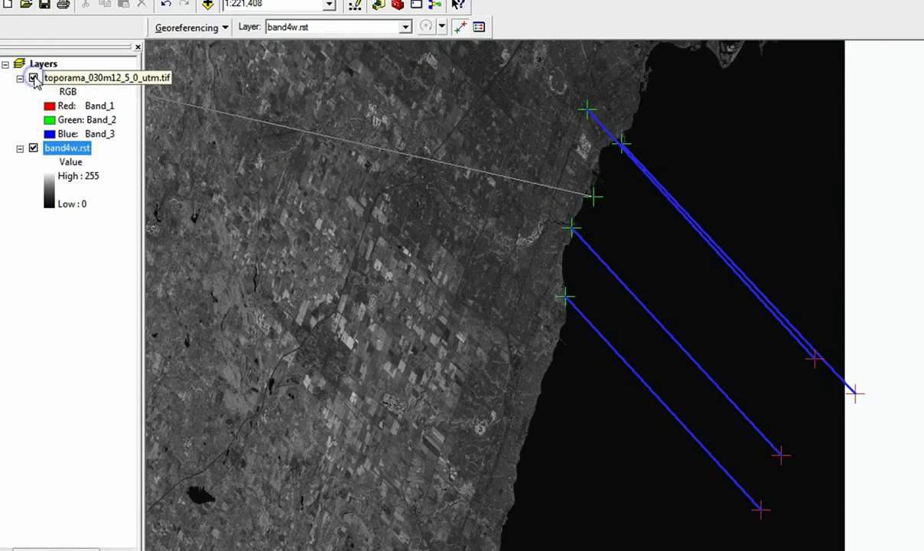
click(33, 78)
click(816, 385)
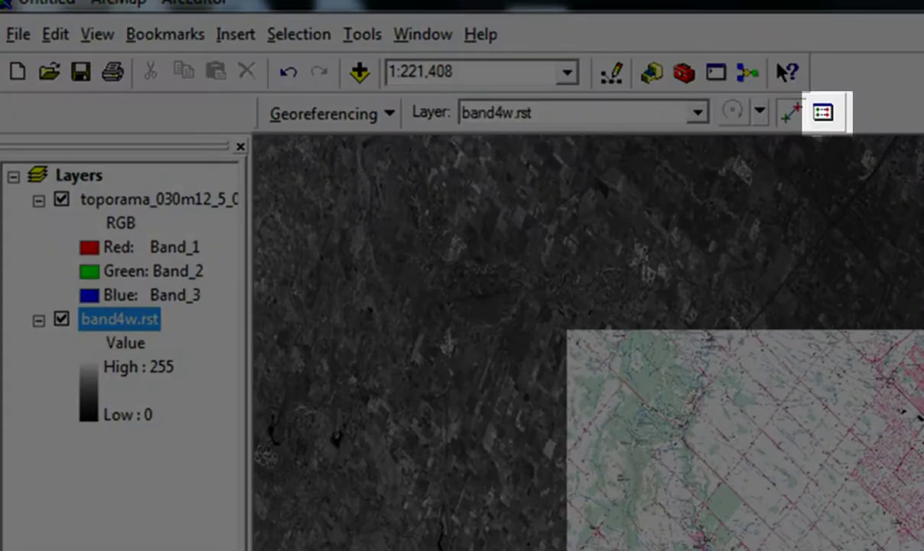
Delete link 5 from the Link Table.
click(820, 114)
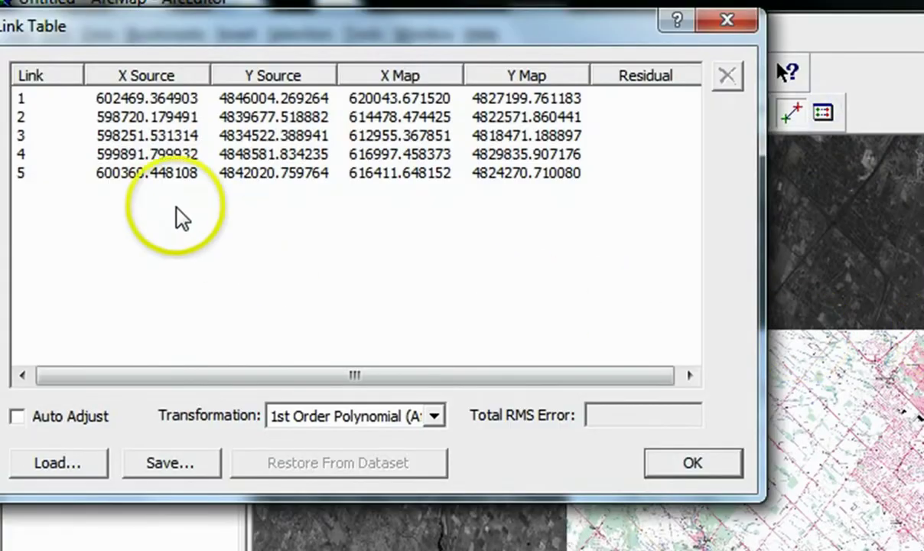
click(130, 172)
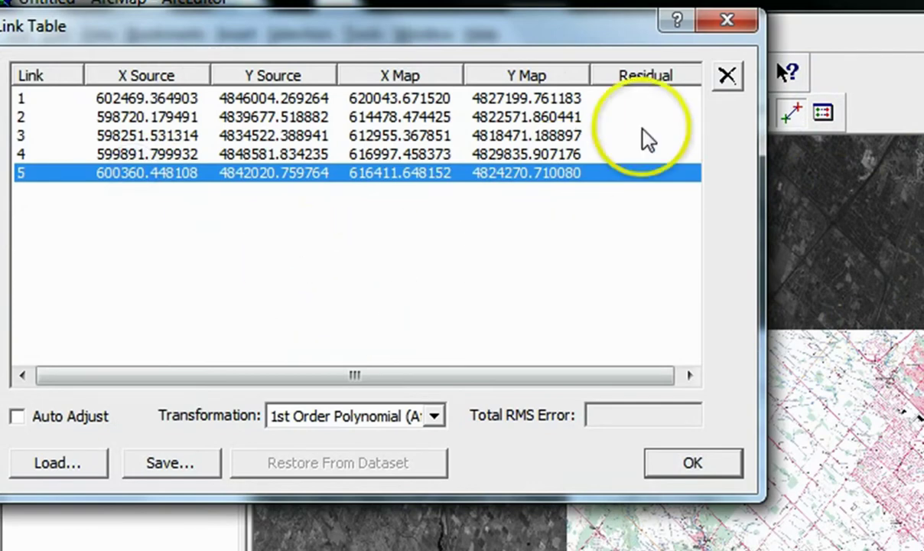
click(728, 80)
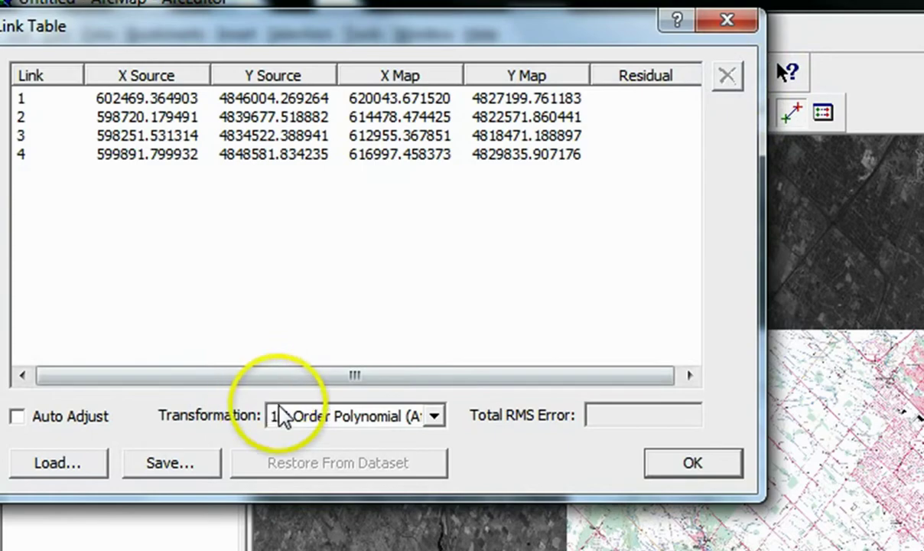
Cancel out of the Save and Load link dialogs and close the Link Table.
click(175, 465)
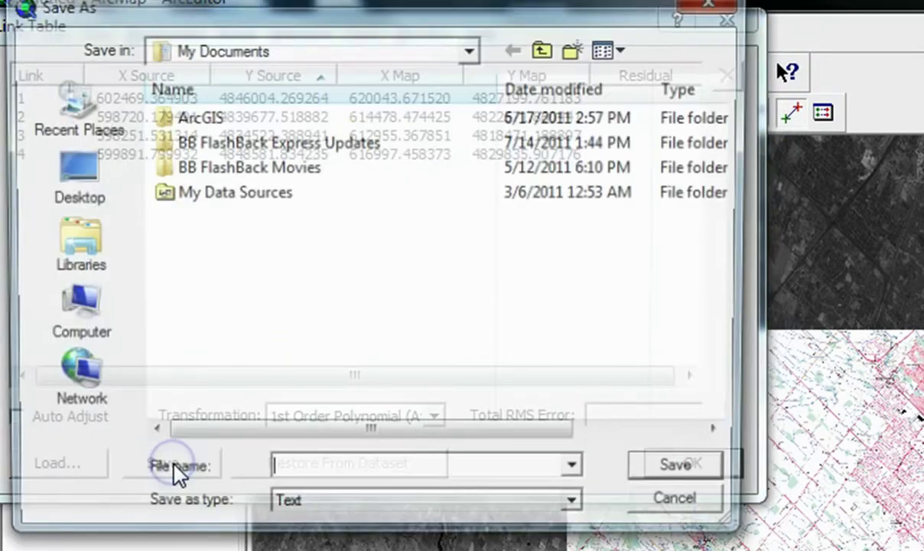
click(679, 512)
click(62, 468)
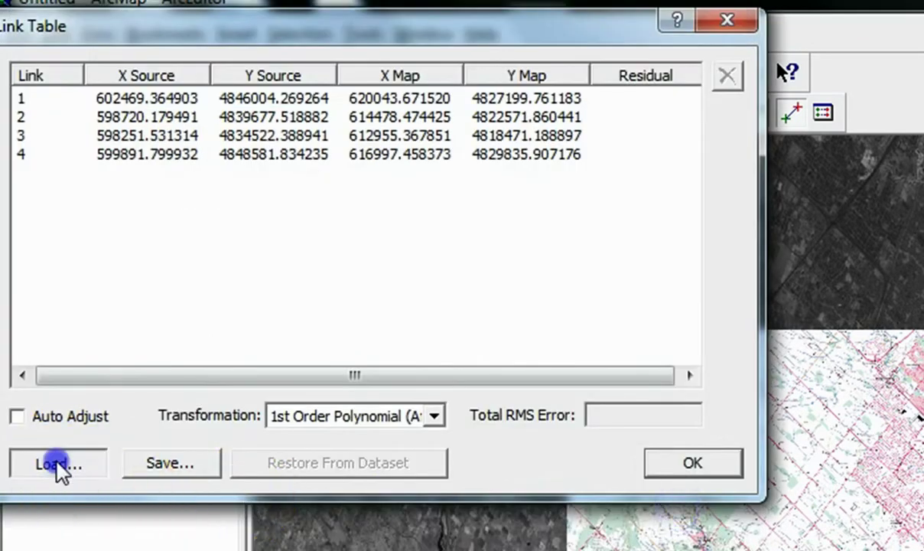
click(685, 510)
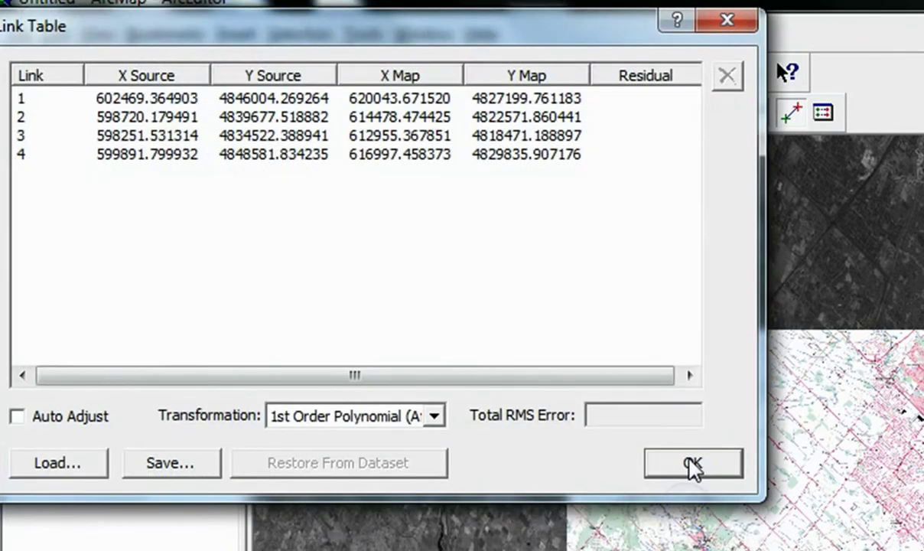
click(692, 465)
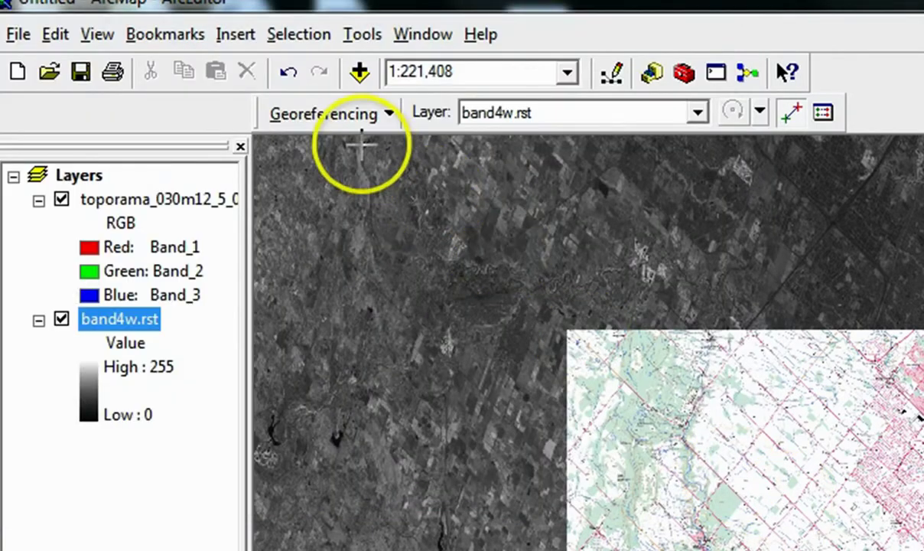
Update the georeferencing with the four links, accept the collinear warning, and zoom to the Lake Ontario shoreline.
click(362, 122)
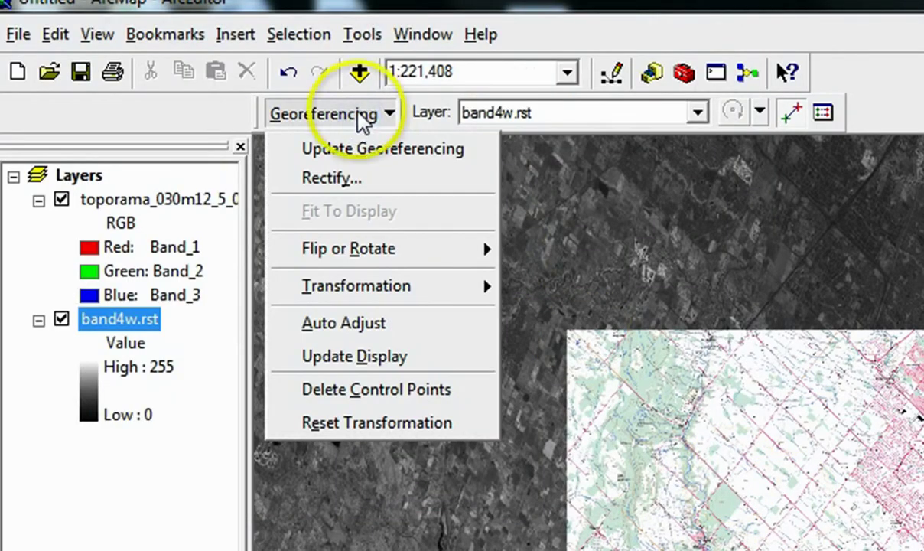
click(398, 153)
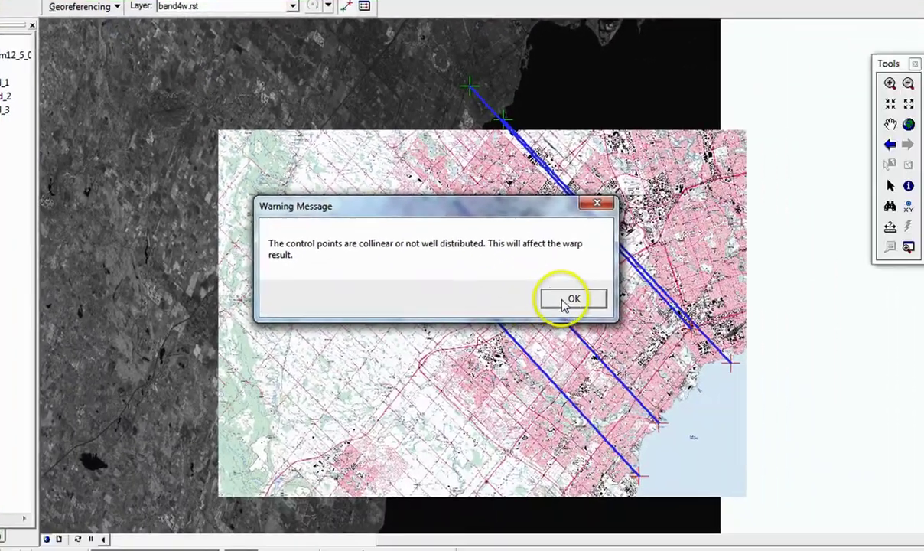
click(572, 299)
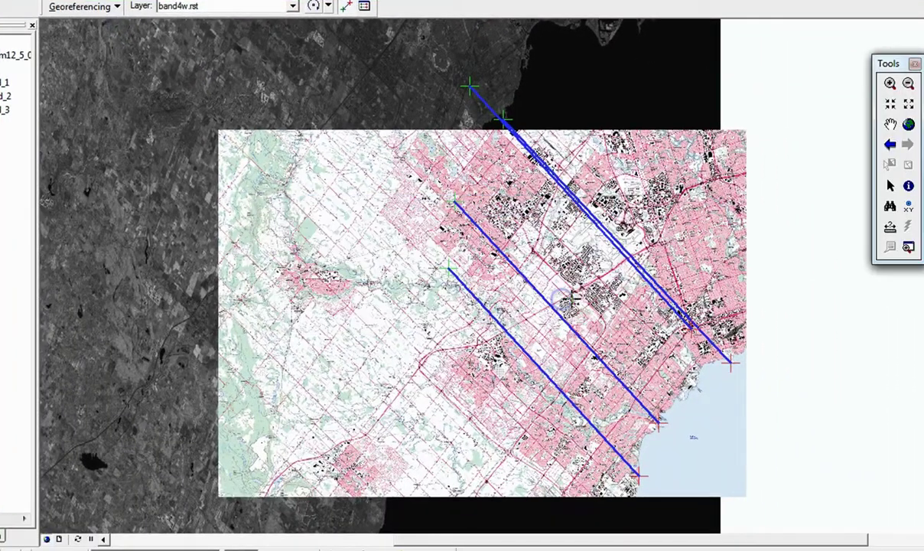
click(747, 349)
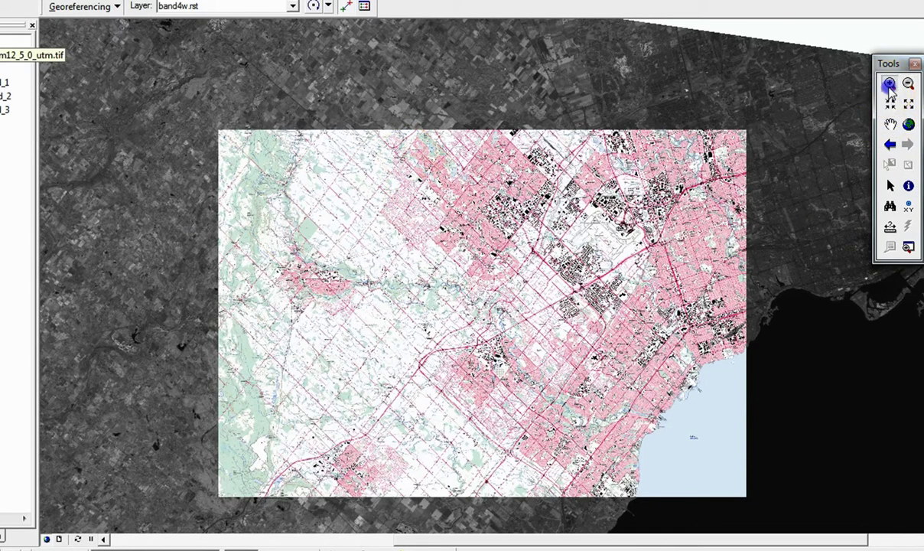
drag(501, 405, 686, 497)
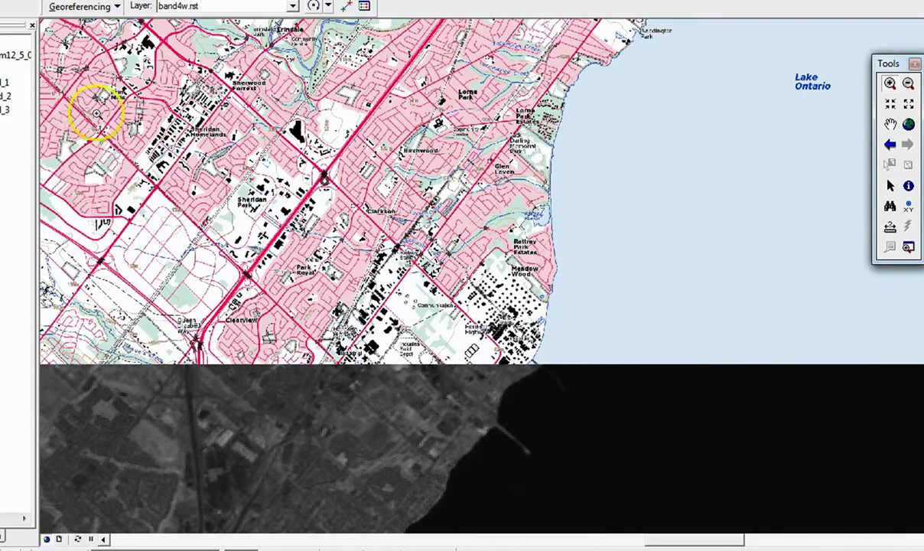